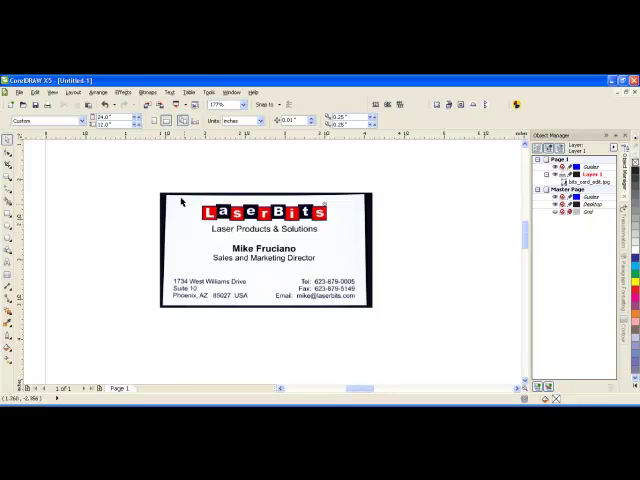
{"action": "left_click", "coordinate": [172, 94]}
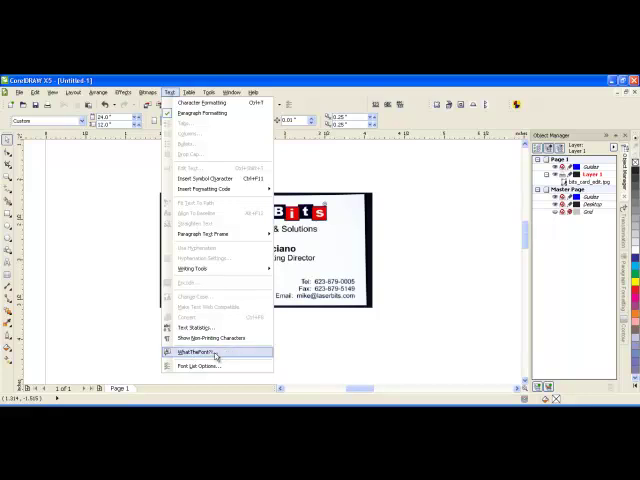
{"action": "left_click", "coordinate": [195, 352]}
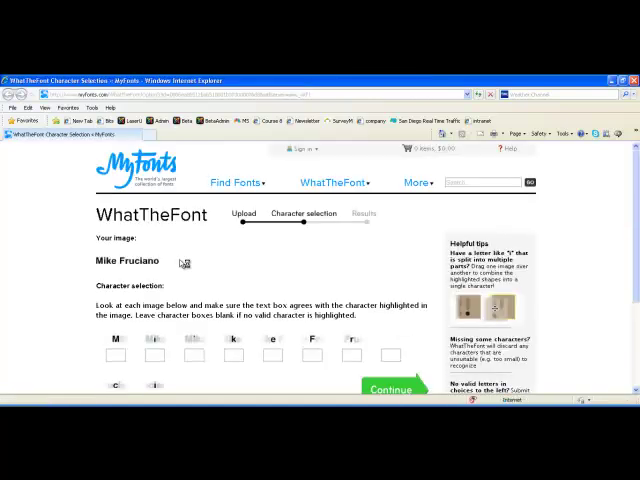
{"action": "scroll", "coordinate": [180, 262], "scroll_direction": "down", "scroll_amount": 2}
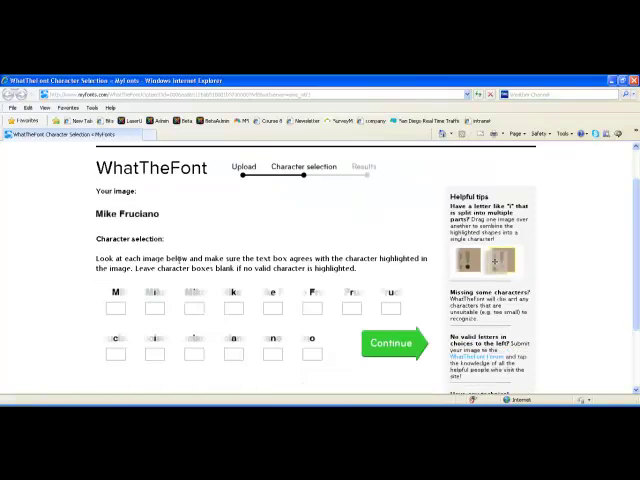
{"action": "scroll", "coordinate": [125, 210], "scroll_direction": "down", "scroll_amount": 1}
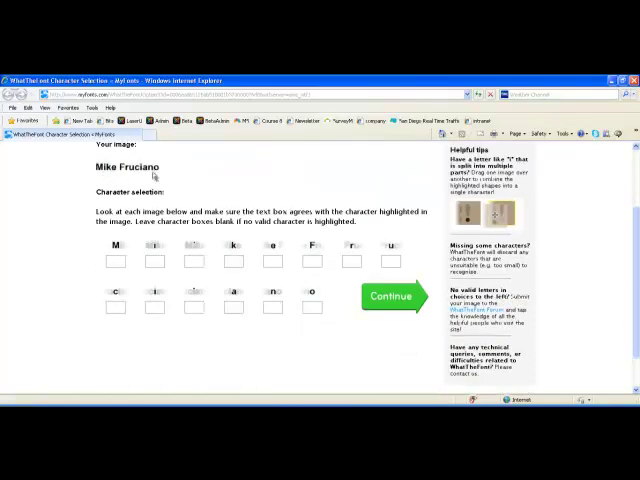
Fill the first character boxes with M, i and k for the 'Mike' letter images.
{"action": "left_click", "coordinate": [116, 305]}
{"action": "left_click", "coordinate": [117, 261]}
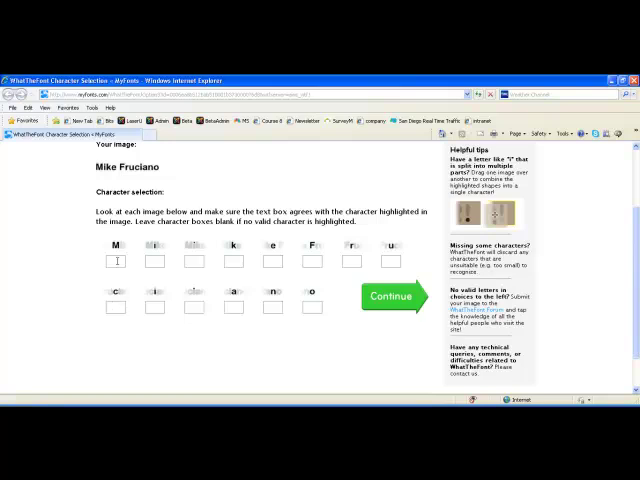
{"action": "type", "text": "M"}
{"action": "key", "text": "Tab"}
{"action": "type", "text": "i"}
{"action": "key", "text": "Tab"}
{"action": "key", "text": "Tab"}
{"action": "type", "text": "k"}
Merge the split letter pieces in both rows so each box maps to one letter.
{"action": "left_click_drag", "start_coordinate": [172, 245], "coordinate": [190, 247]}
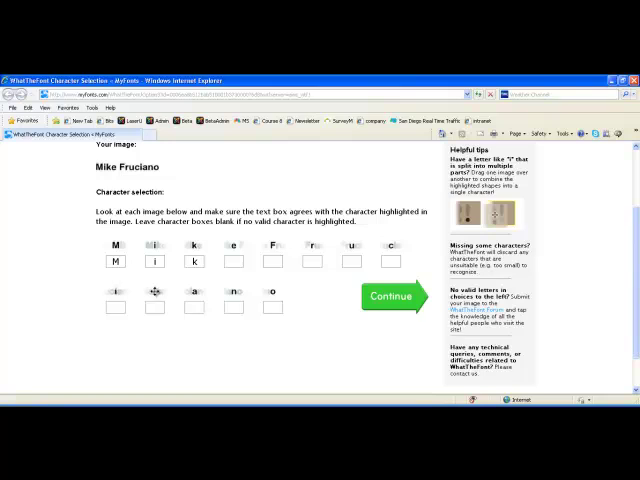
{"action": "left_click_drag", "start_coordinate": [155, 291], "coordinate": [116, 292]}
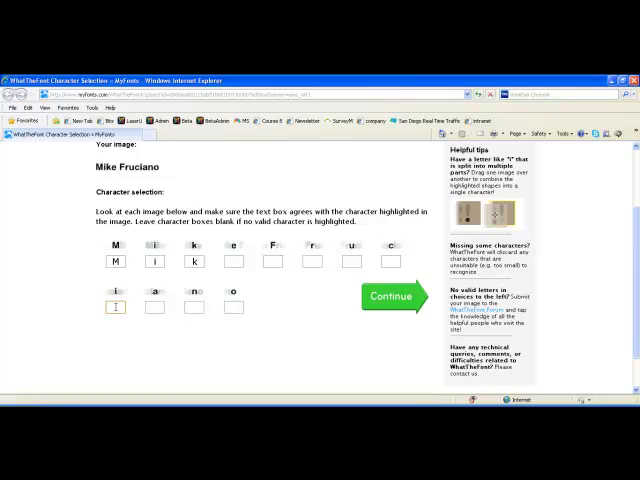
Enter e, F, r, u, c, a, n, o in the remaining boxes and get the 30-font results list.
{"action": "left_click", "coordinate": [233, 262]}
{"action": "type", "text": "e"}
{"action": "left_click", "coordinate": [277, 261]}
{"action": "type", "text": "F"}
{"action": "left_click", "coordinate": [316, 262]}
{"action": "type", "text": "r"}
{"action": "left_click", "coordinate": [352, 262]}
{"action": "type", "text": "u"}
{"action": "left_click", "coordinate": [391, 261]}
{"action": "type", "text": "c"}
{"action": "key", "text": "Tab"}
{"action": "type", "text": "a"}
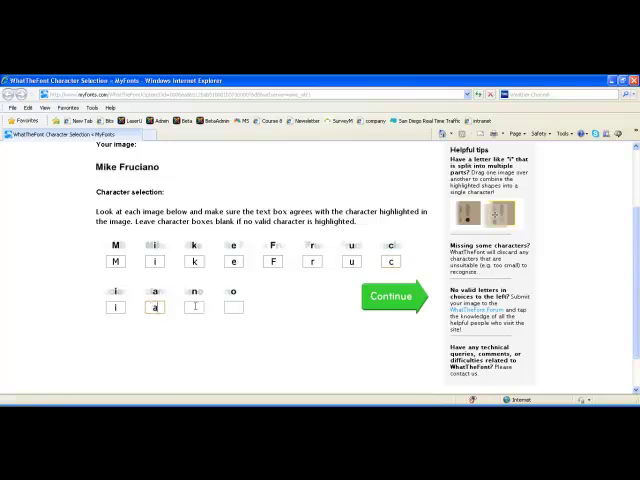
{"action": "left_click", "coordinate": [195, 307]}
{"action": "type", "text": "n"}
{"action": "left_click", "coordinate": [233, 307]}
{"action": "type", "text": "o"}
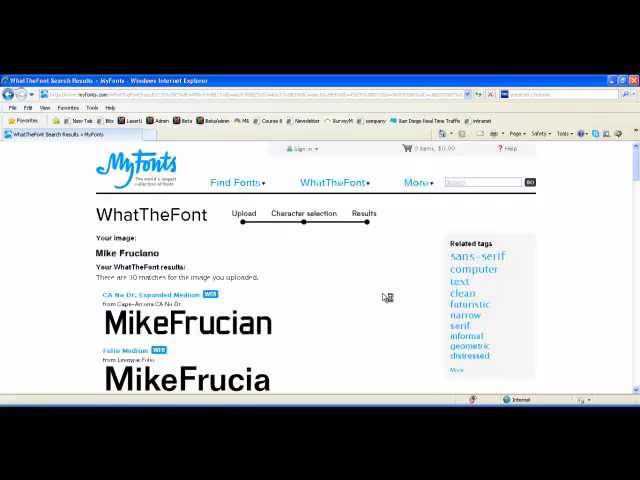
{"action": "scroll", "coordinate": [387, 297], "scroll_direction": "down", "scroll_amount": 3}
{"action": "scroll", "coordinate": [364, 275], "scroll_direction": "up", "scroll_amount": 3}
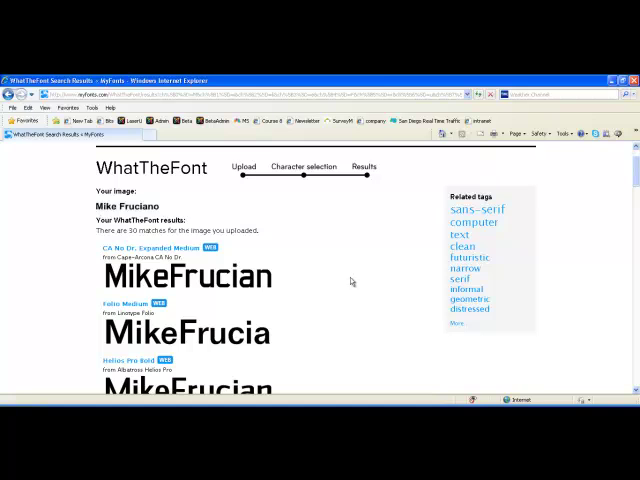
{"action": "scroll", "coordinate": [360, 297], "scroll_direction": "down", "scroll_amount": 3}
{"action": "scroll", "coordinate": [360, 297], "scroll_direction": "down", "scroll_amount": 1}
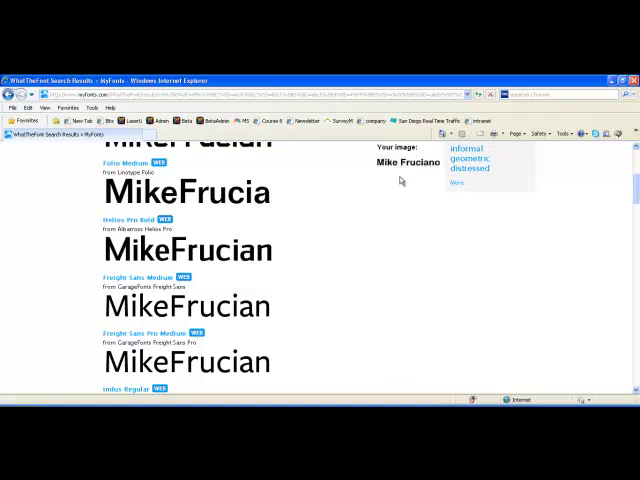
Place the Your image panel beside a result to compare the scanned name with candidate fonts.
{"action": "mouse_move", "coordinate": [404, 163]}
{"action": "left_mouse_down"}
{"action": "mouse_move", "coordinate": [172, 207]}
{"action": "mouse_move", "coordinate": [155, 188]}
{"action": "mouse_move", "coordinate": [380, 205]}
{"action": "left_mouse_up"}
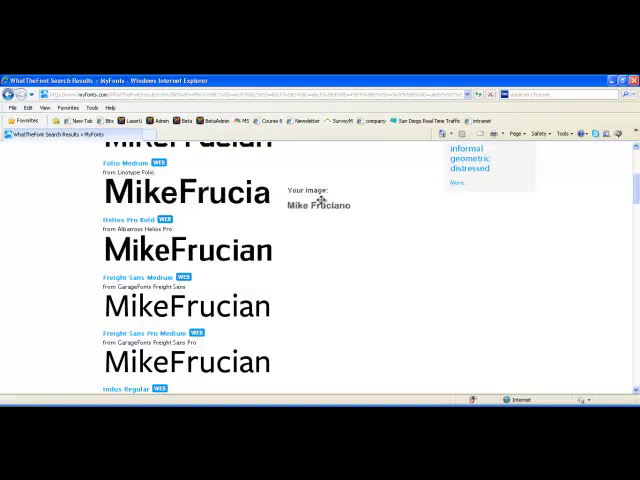
{"action": "scroll", "coordinate": [332, 272], "scroll_direction": "down", "scroll_amount": 1}
{"action": "scroll", "coordinate": [332, 272], "scroll_direction": "down", "scroll_amount": 1}
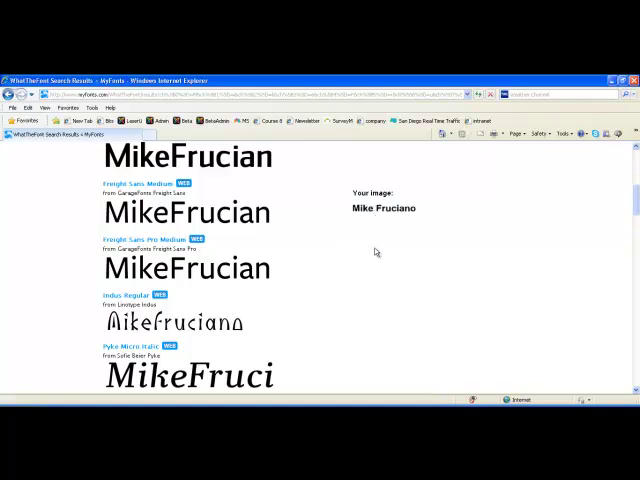
{"action": "scroll", "coordinate": [376, 251], "scroll_direction": "up", "scroll_amount": 3}
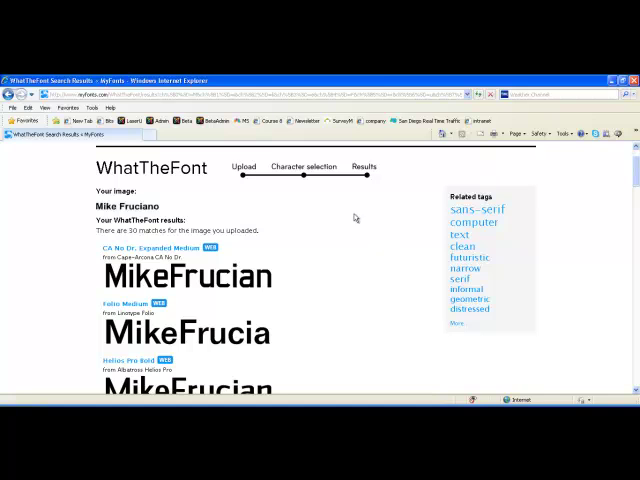
{"action": "key", "text": "alt+Tab"}
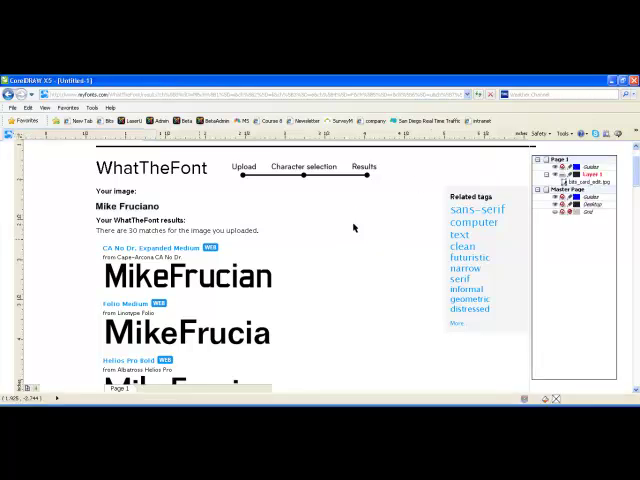